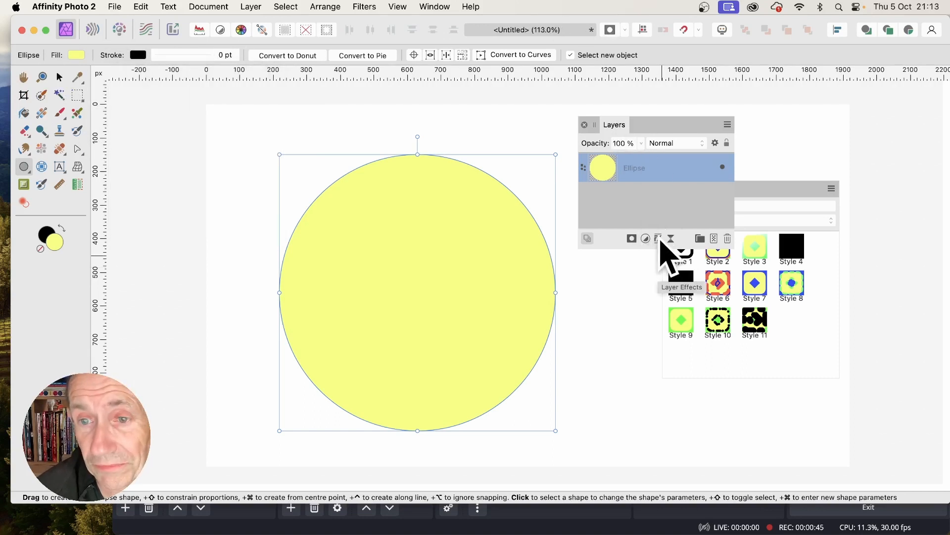
Add an Outline layer effect to the yellow ellipse with a 20 px radius, keeping the outside alignment.
click(659, 240)
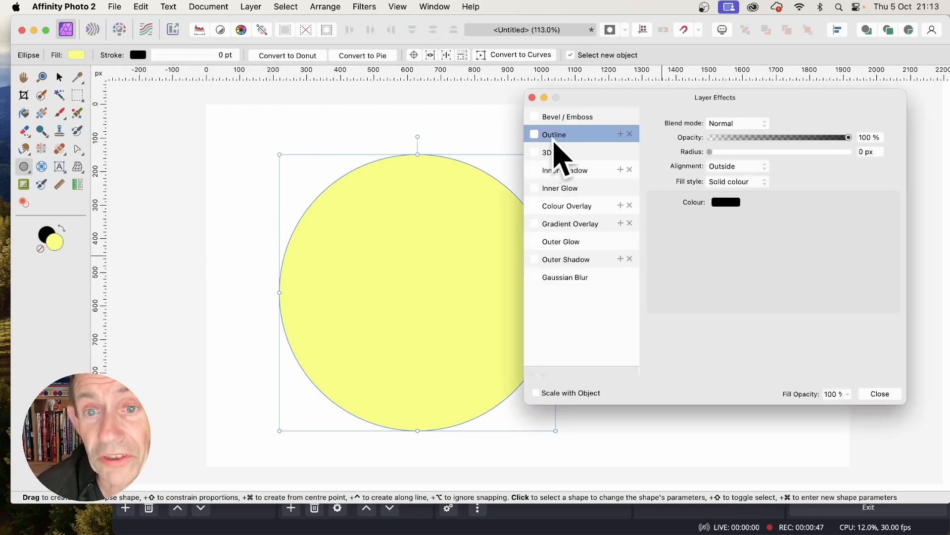
click(535, 136)
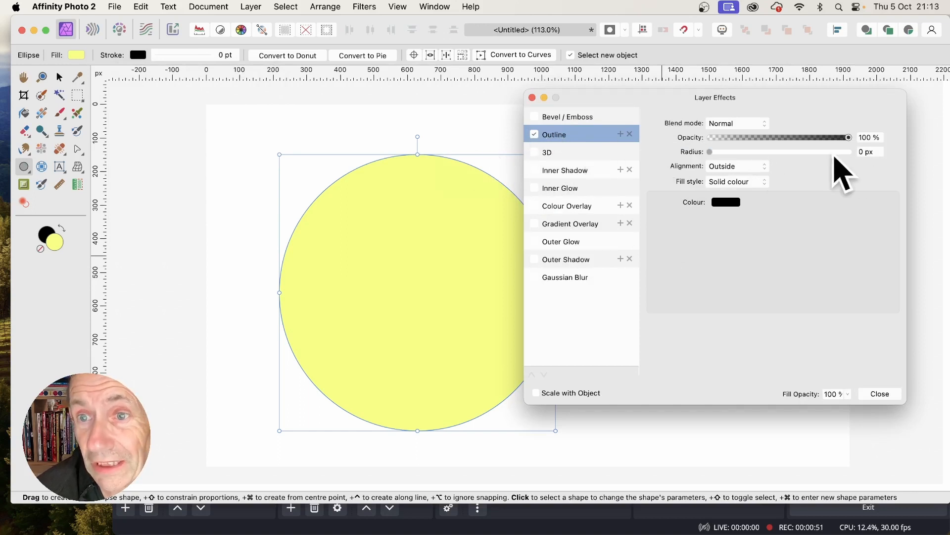
drag(717, 152, 787, 153)
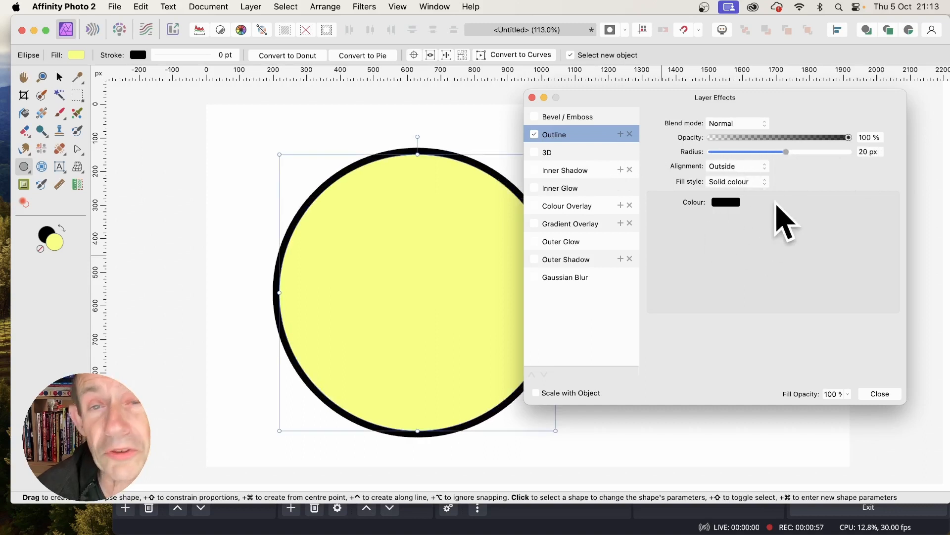
click(740, 171)
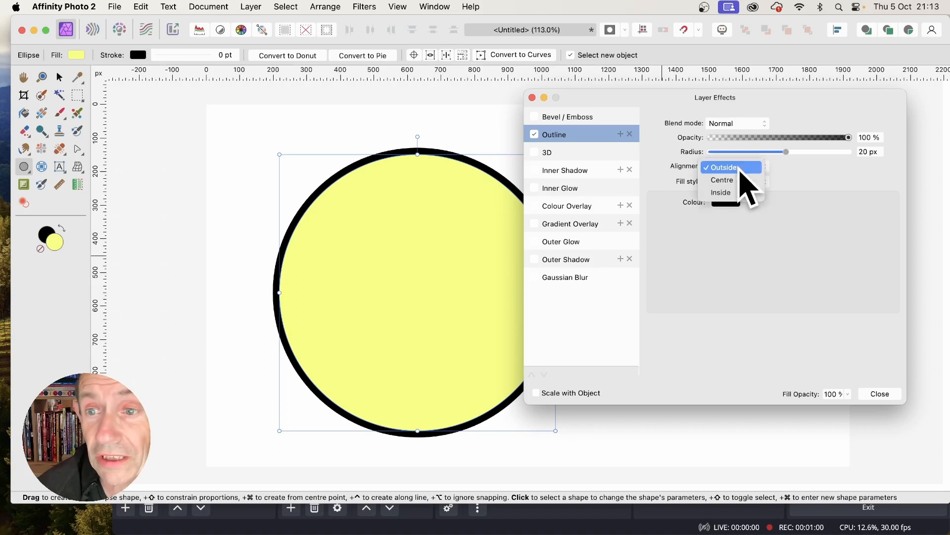
click(819, 168)
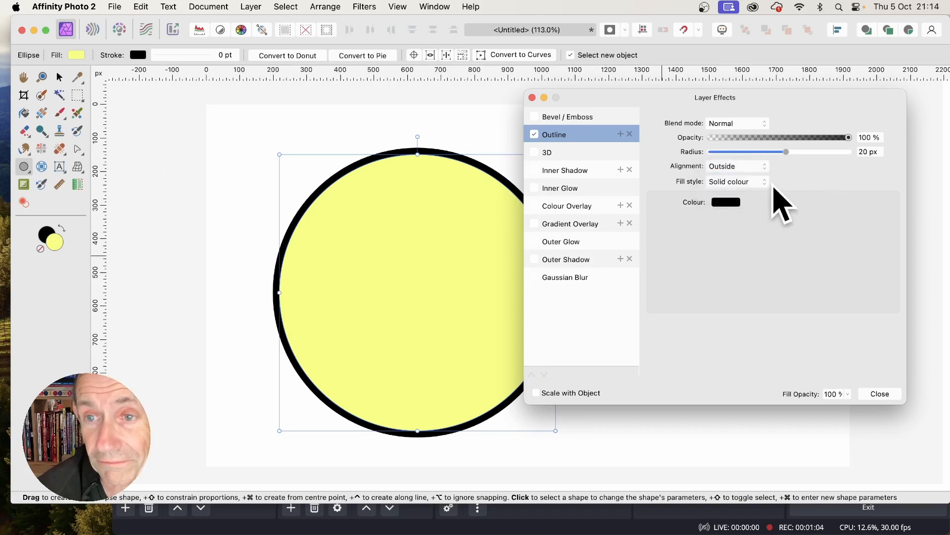
Add a second outline to the ellipse in orange-red (RGB 252, 63, 0) with a radius of about 13.2 px.
click(620, 135)
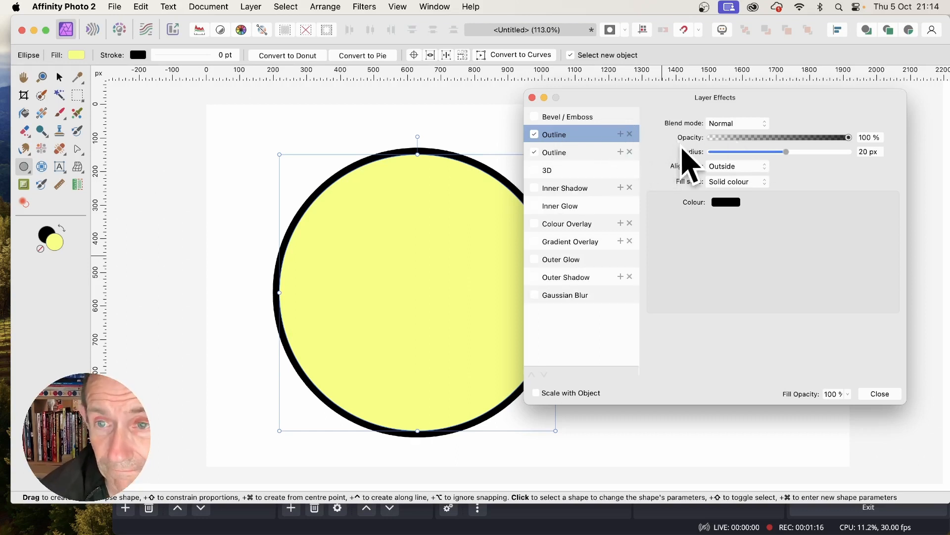
click(726, 202)
click(722, 317)
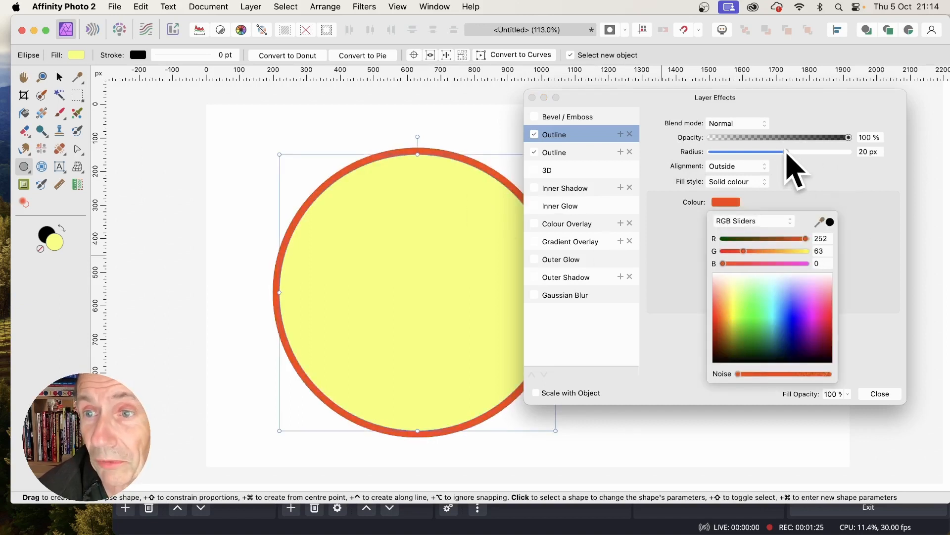
drag(787, 152, 775, 153)
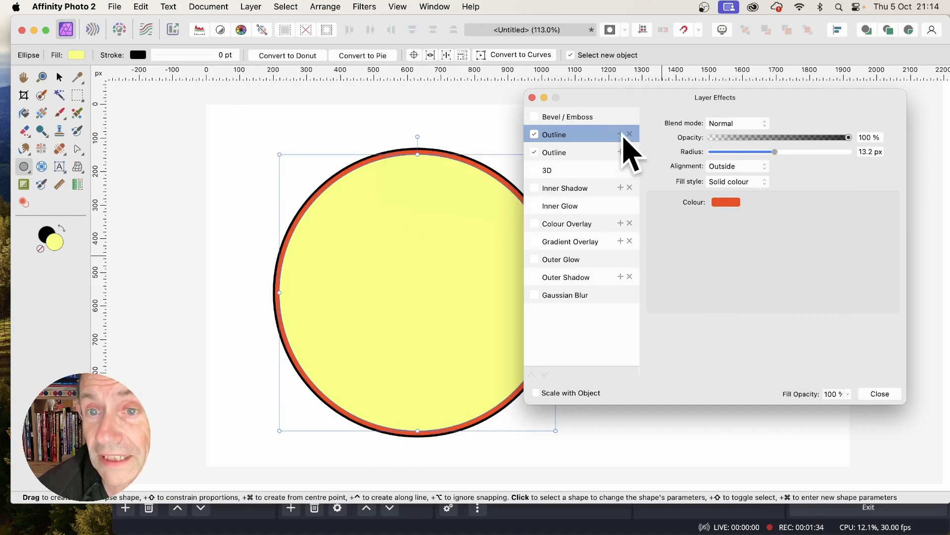
Add a third outline in green with a radius of about 6.6 px and close the layer effects.
click(622, 135)
click(726, 201)
click(761, 322)
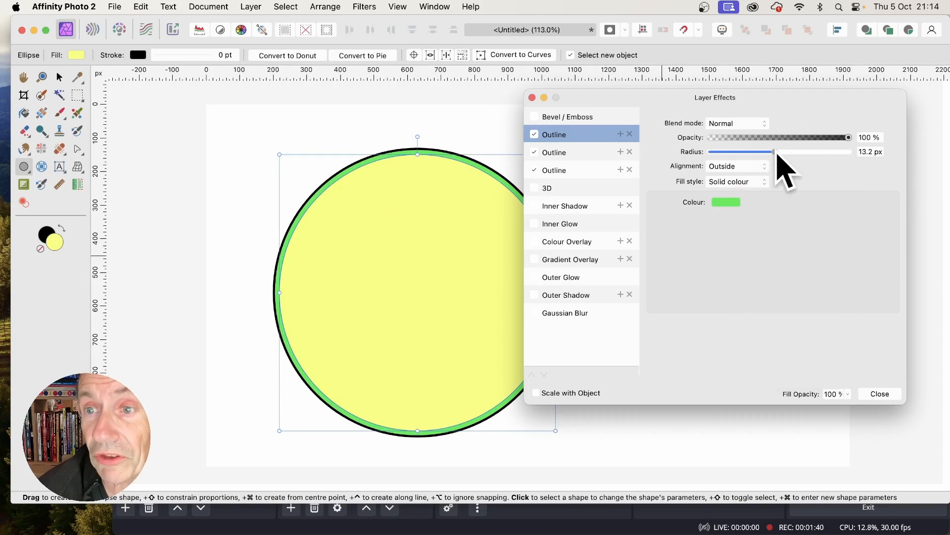
drag(775, 152, 760, 152)
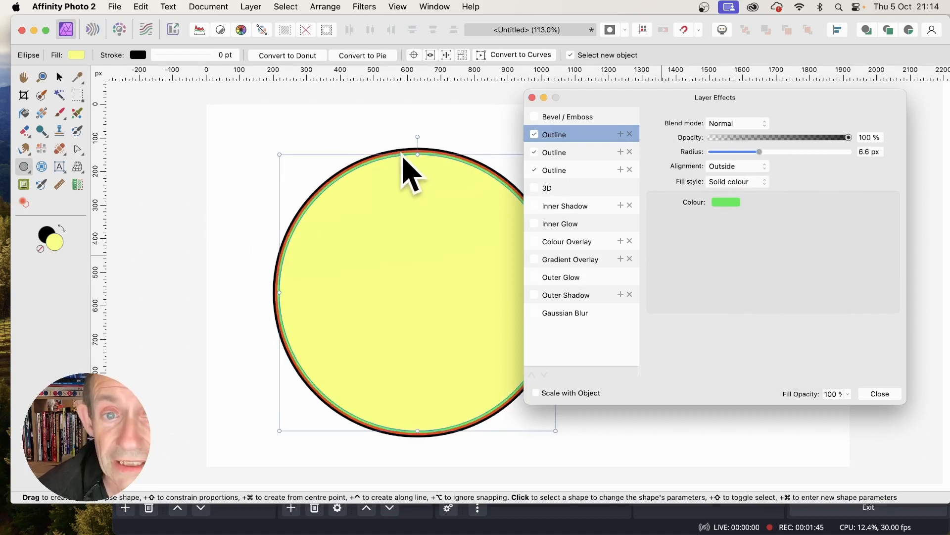
click(881, 394)
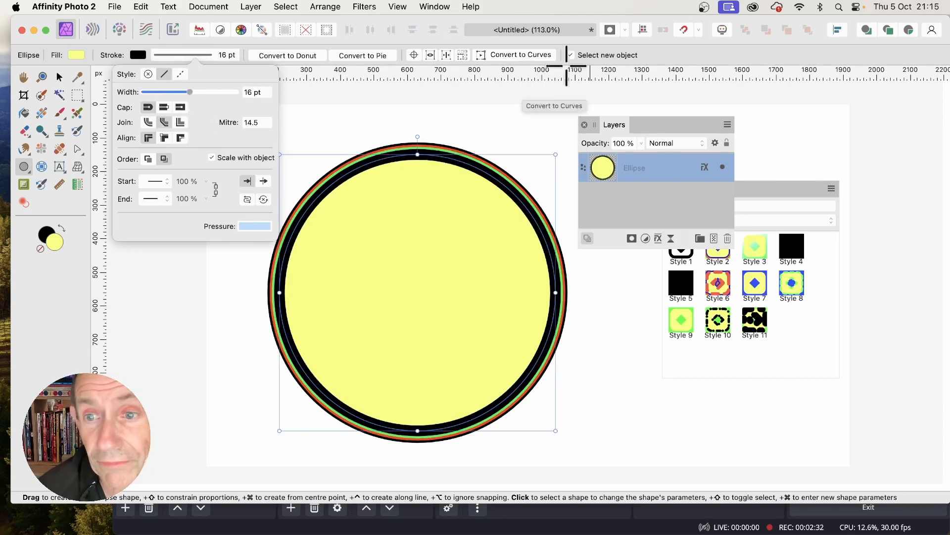
Save the outlined ellipse's appearance as a new style in the current style category.
click(763, 190)
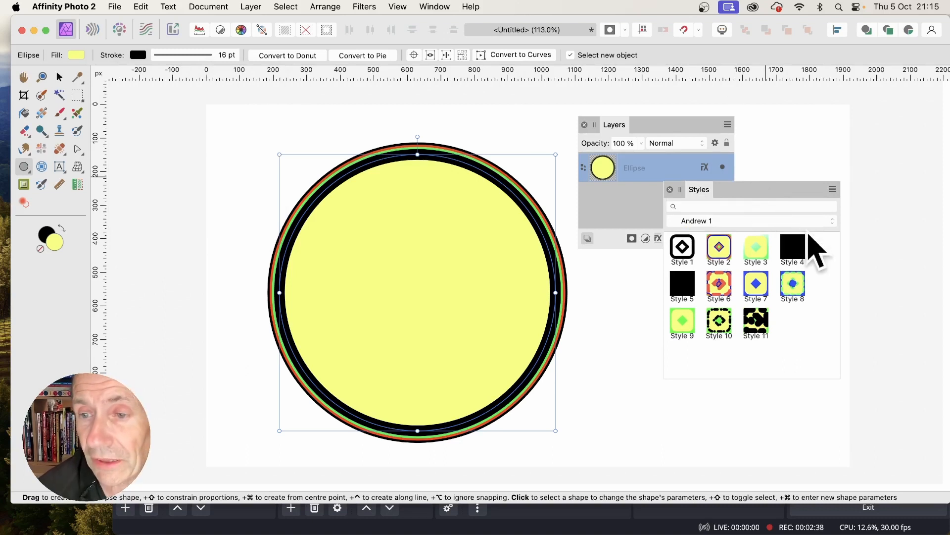
click(833, 189)
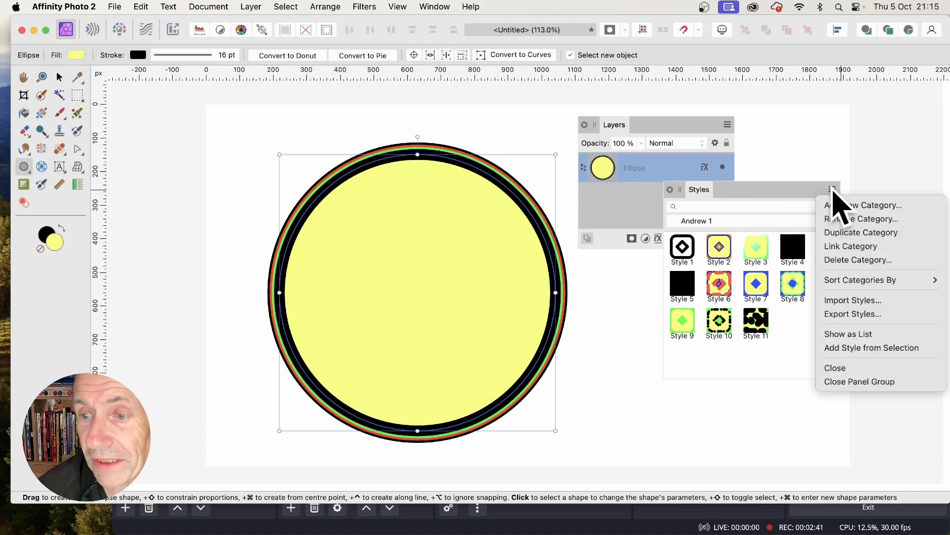
click(866, 349)
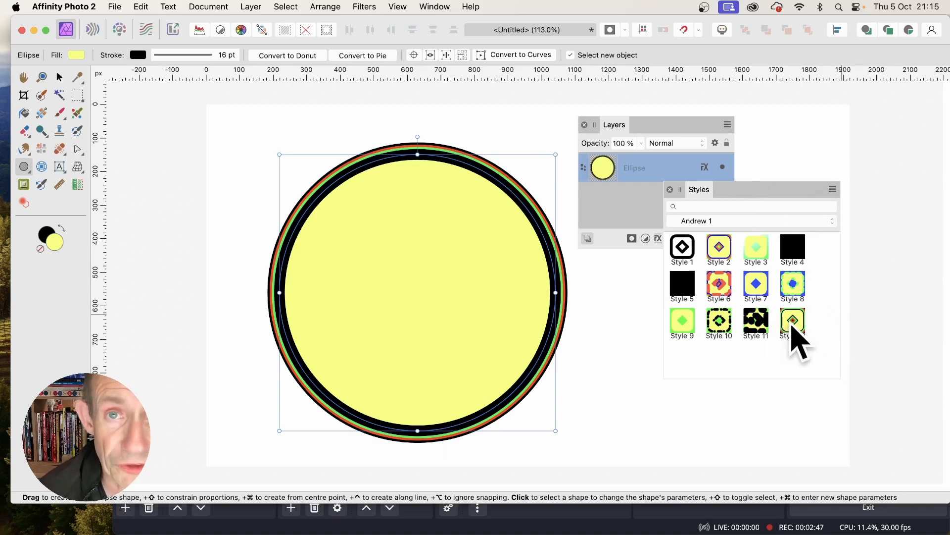
Change the ellipse's stroke to a dashed line with round joins, trying the other cap options.
click(191, 56)
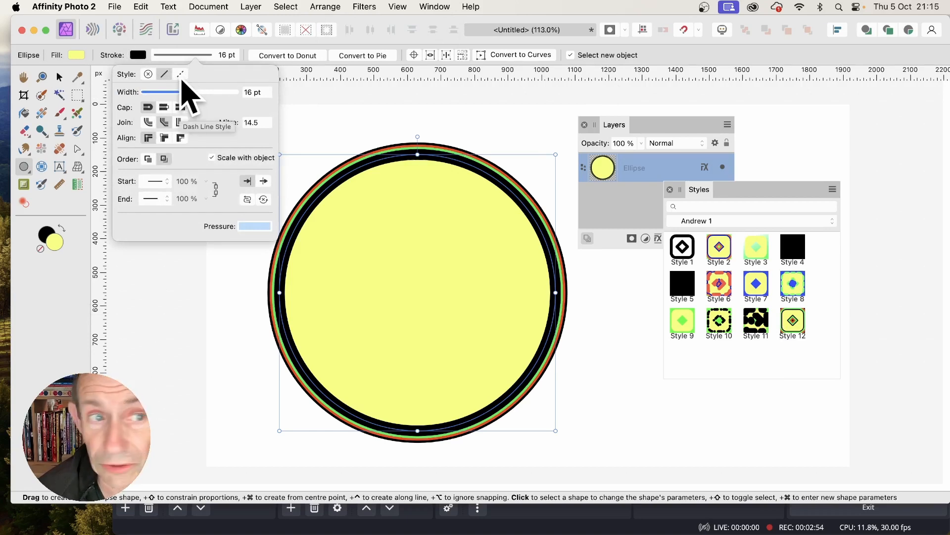
click(181, 75)
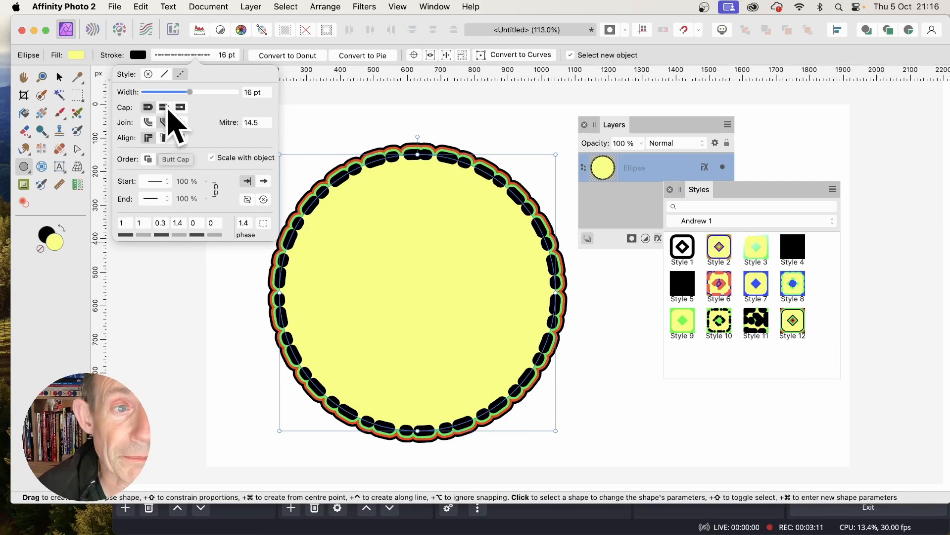
click(180, 108)
click(164, 107)
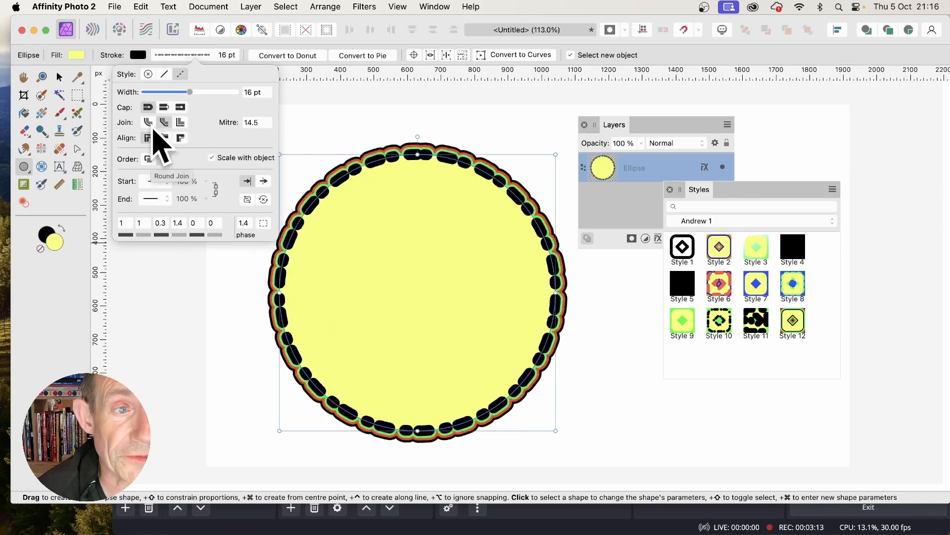
click(166, 125)
click(151, 123)
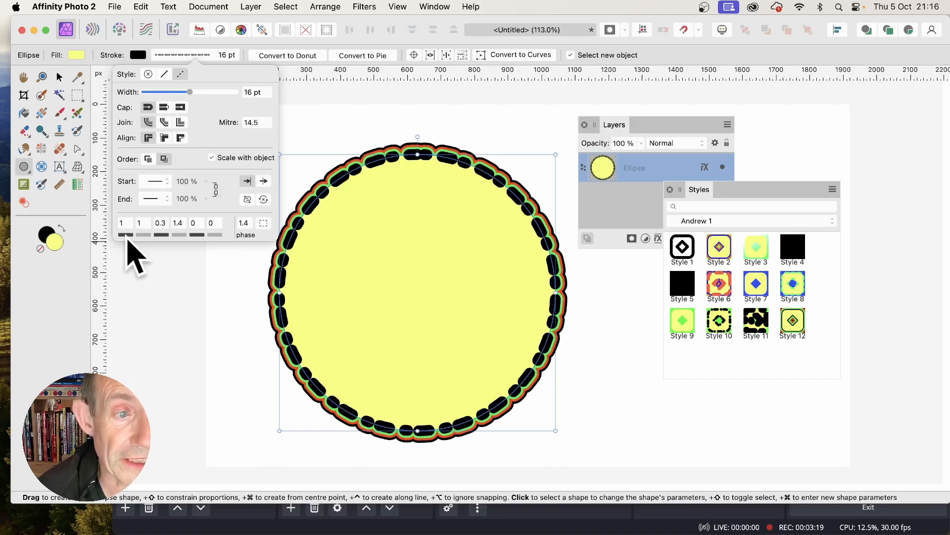
Set the stroke's first dash to 0.9, first gap to 1.8 and phase to 2, and save the look as a new style.
drag(126, 238, 159, 237)
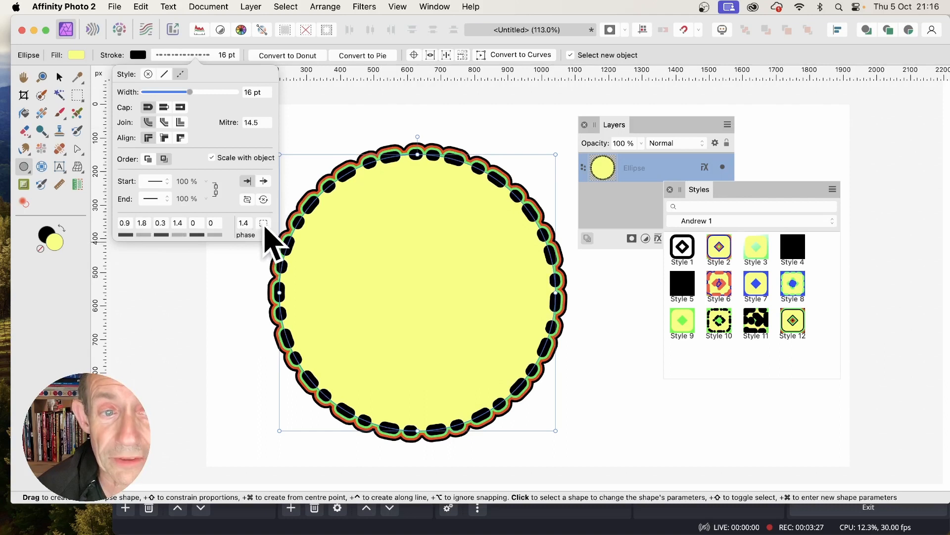
click(264, 224)
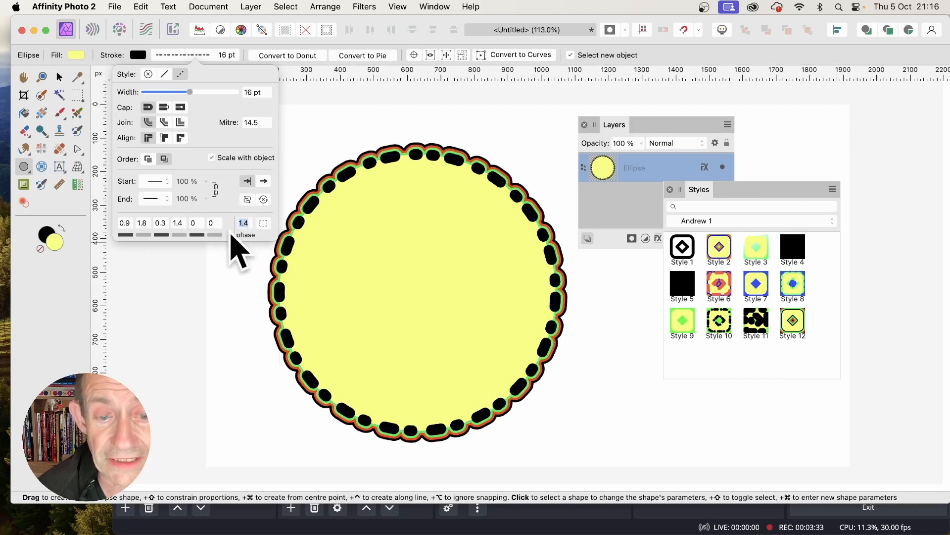
text(2)
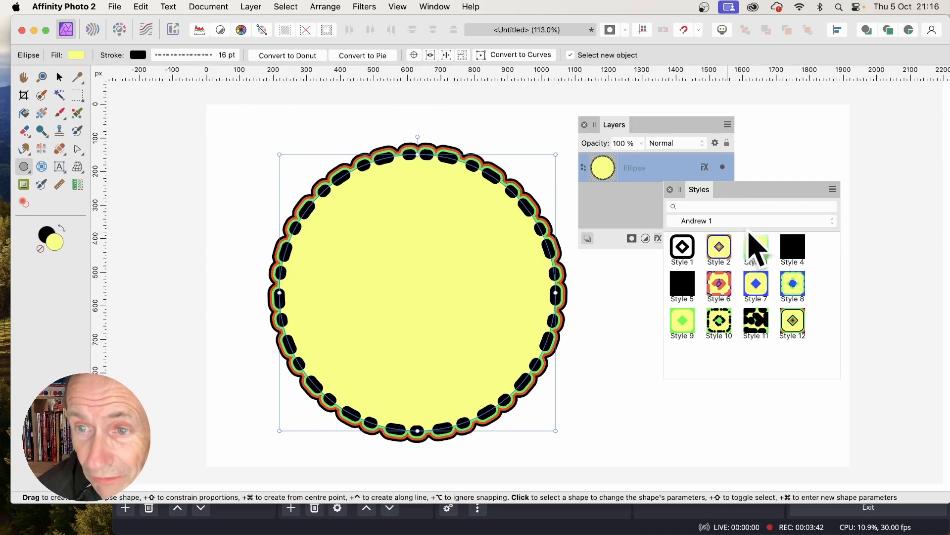
click(832, 189)
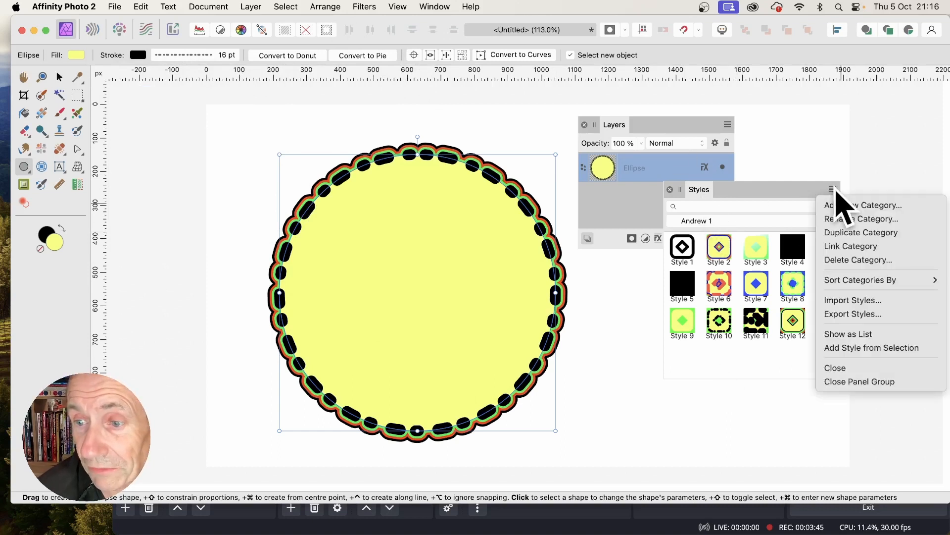
click(871, 348)
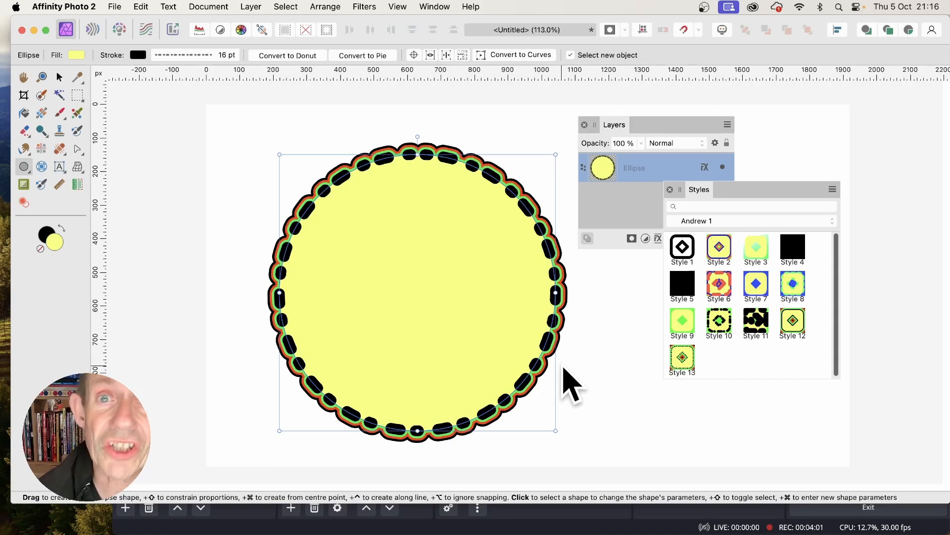
Rasterise the ellipse with Preserve layer FX turned off, so its outlines are baked into the pixels.
click(251, 7)
click(262, 433)
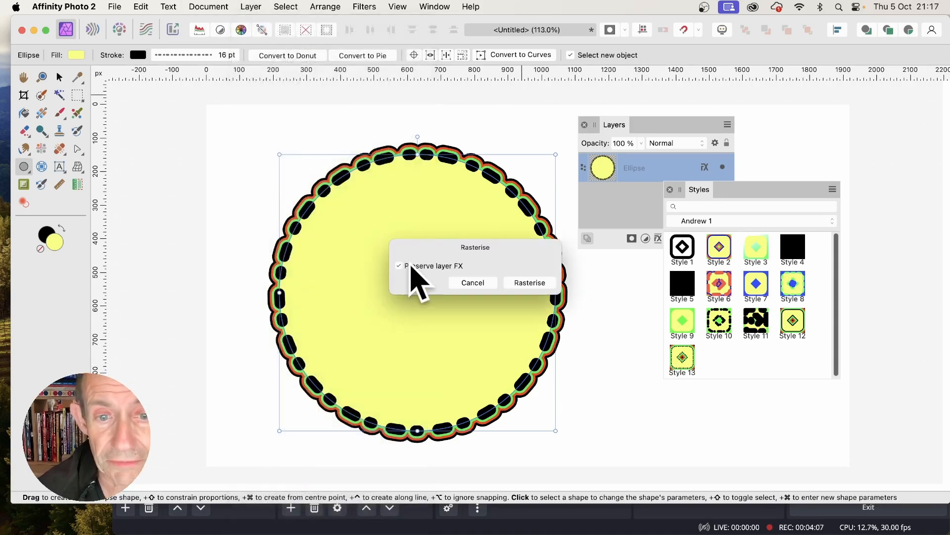
click(403, 267)
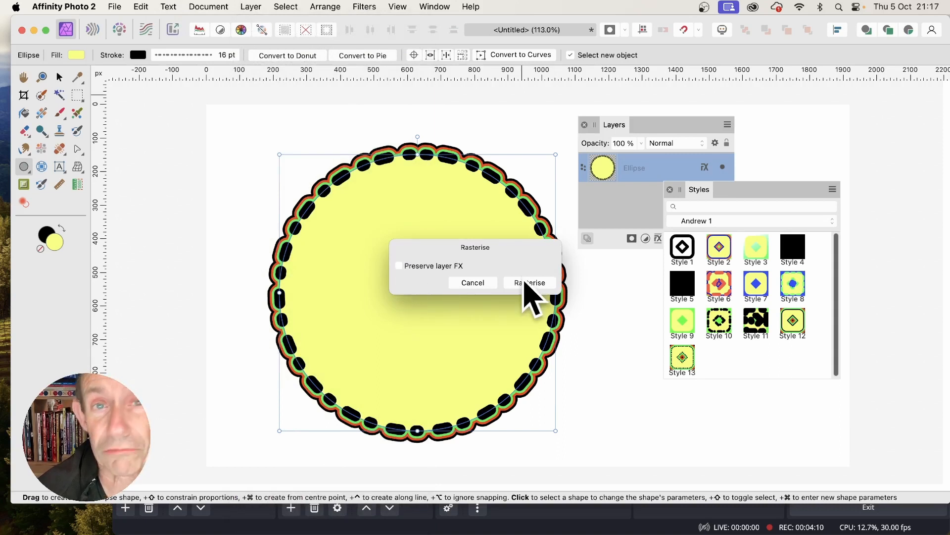
click(529, 284)
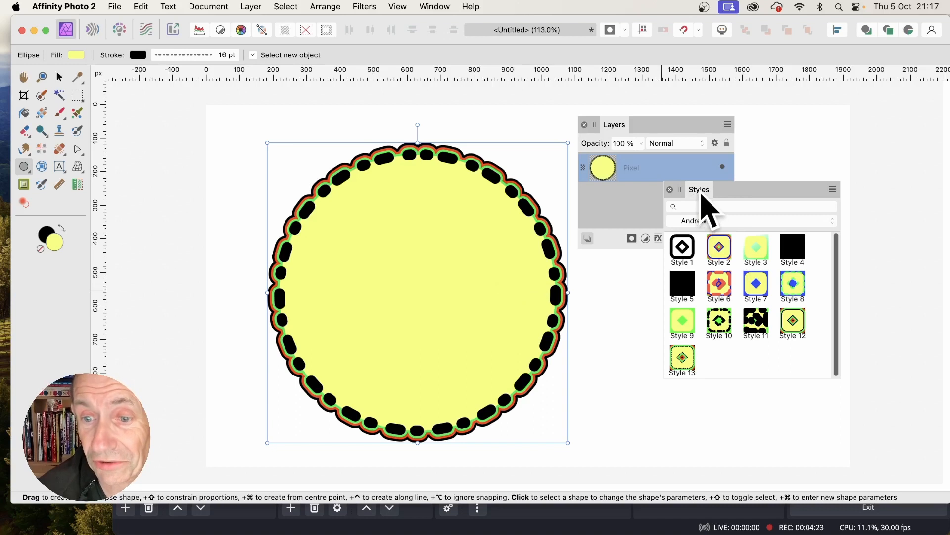
Apply Style 13 to the pixel layer and rasterise it again without preserving the layer FX.
click(686, 365)
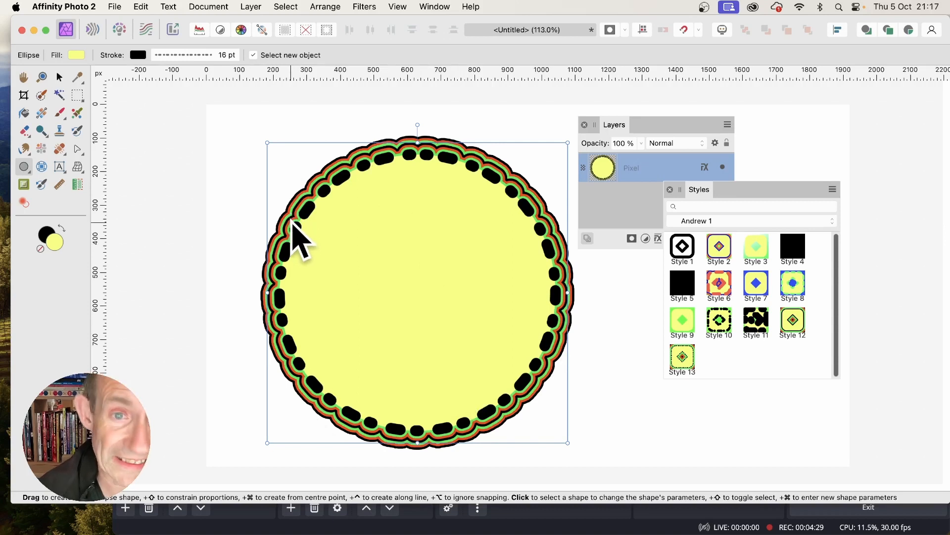
click(253, 7)
scroll(293, 446, down, 5)
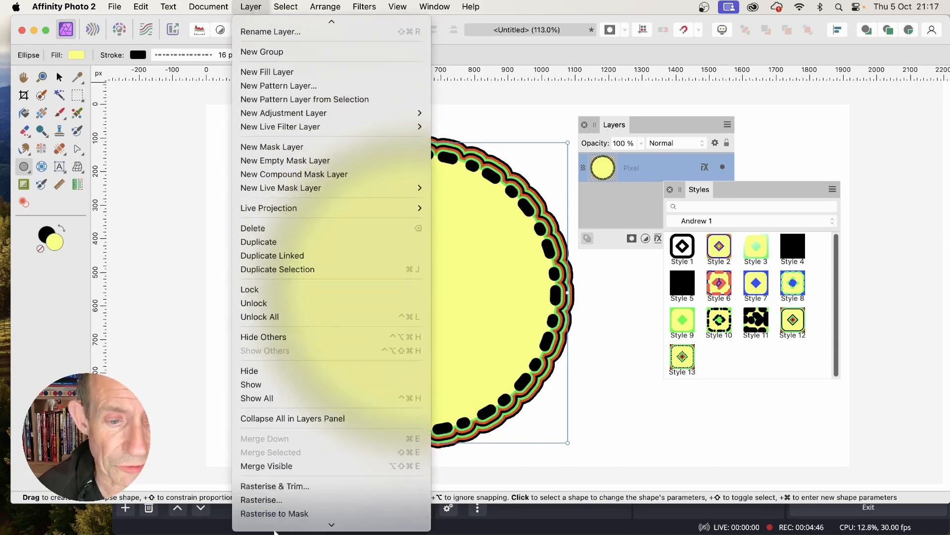
click(292, 473)
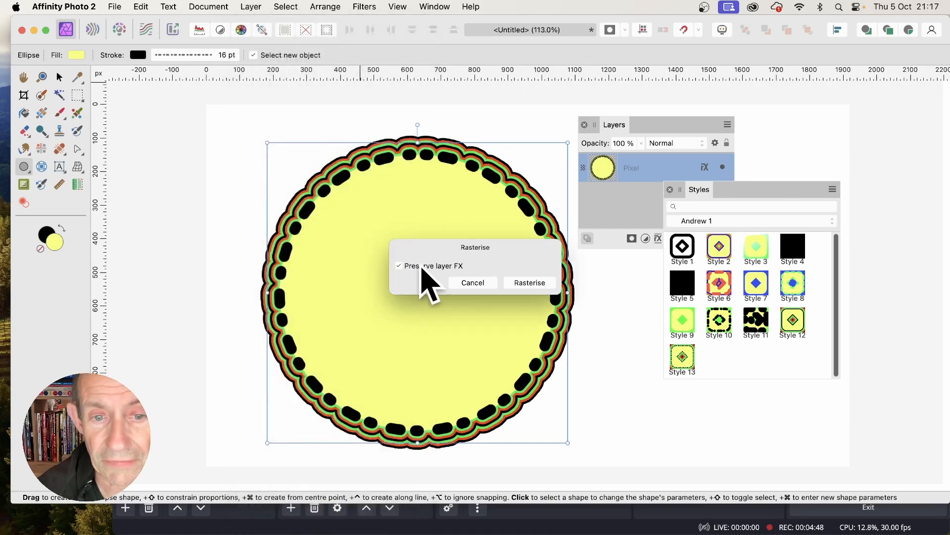
click(417, 268)
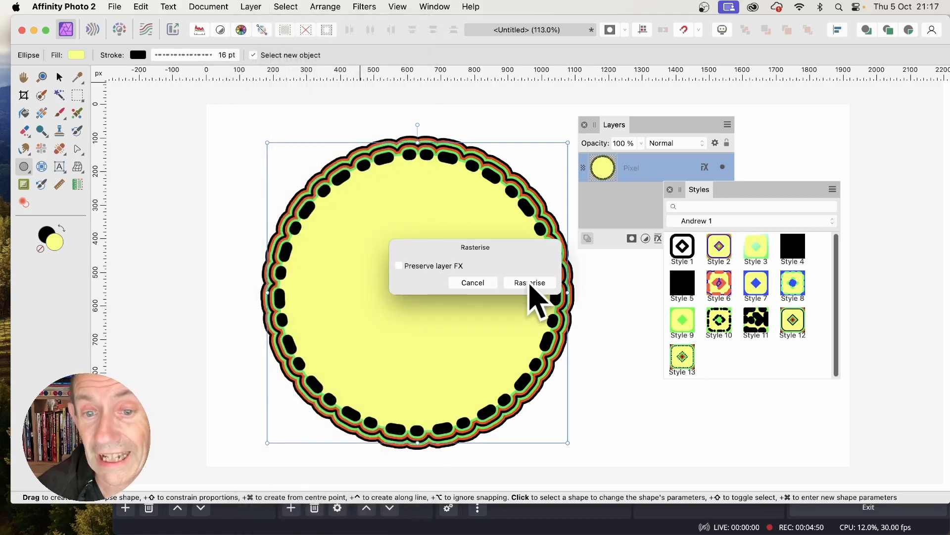
click(529, 282)
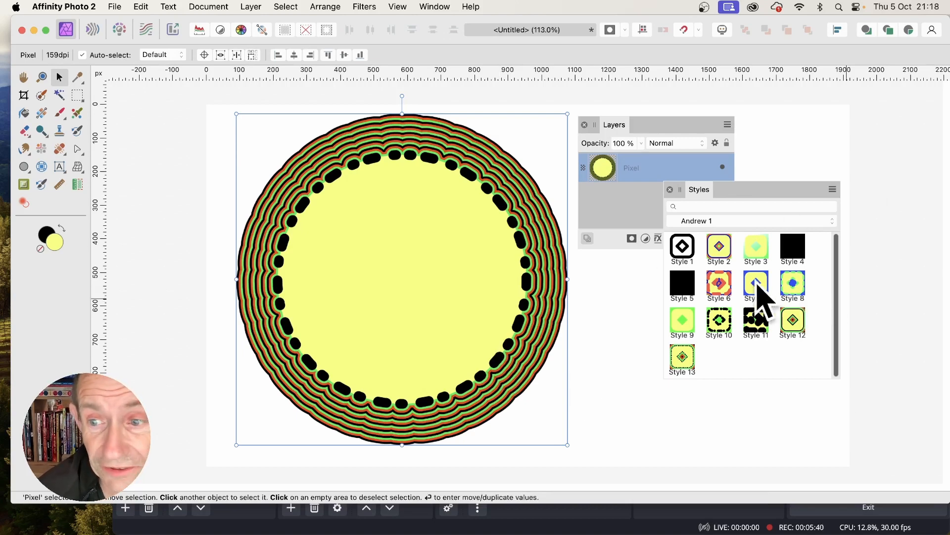
Try Style 4, Style 7 and Style 6 on the rasterised circle.
click(792, 255)
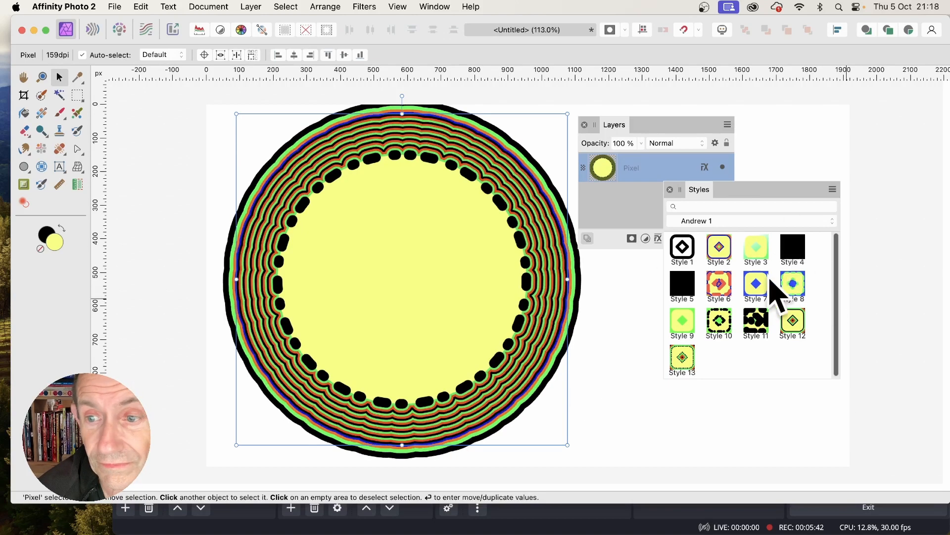
click(767, 278)
click(721, 280)
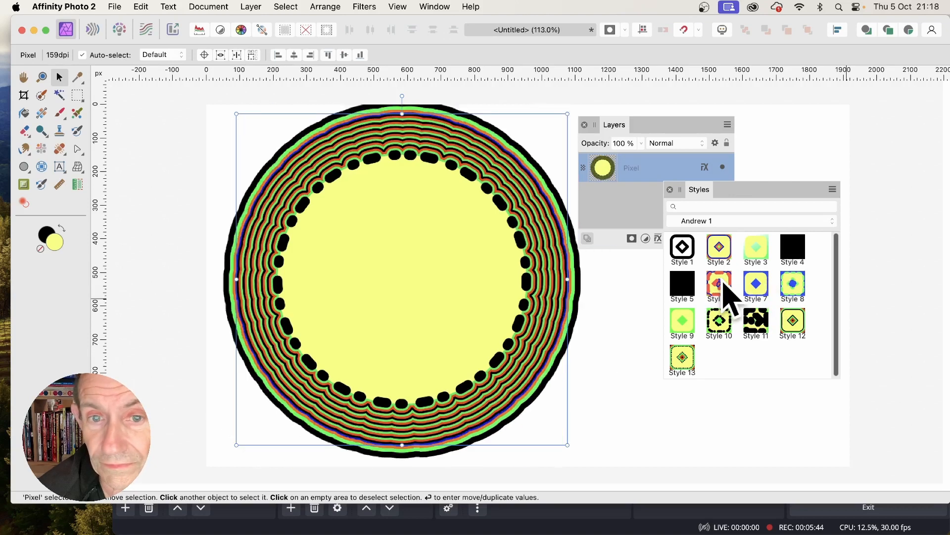